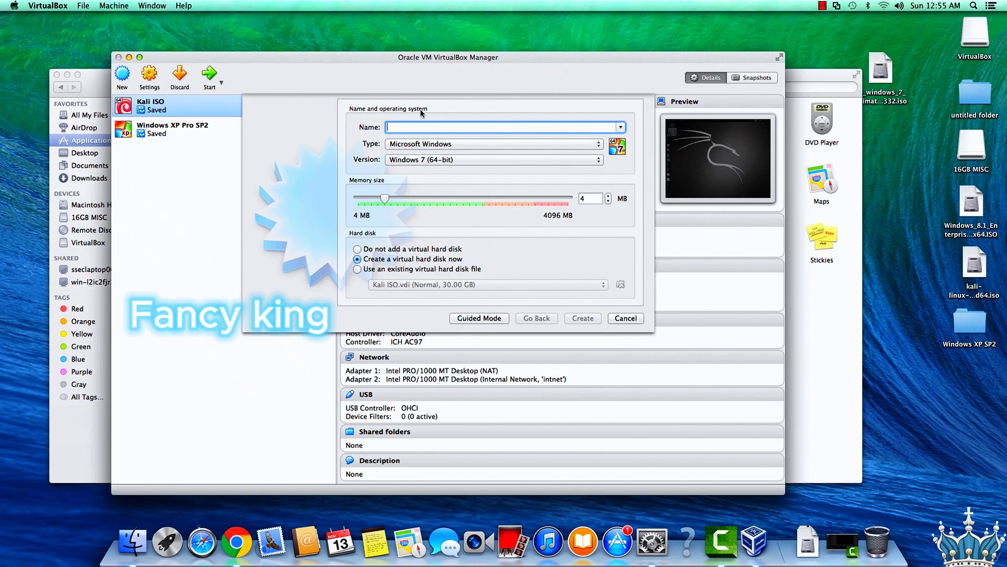
Name the new virtual machine Windows 7, give it 1024 MB of memory and proceed to creating its virtual hard disk.
{"action": "type", "text": "W"}
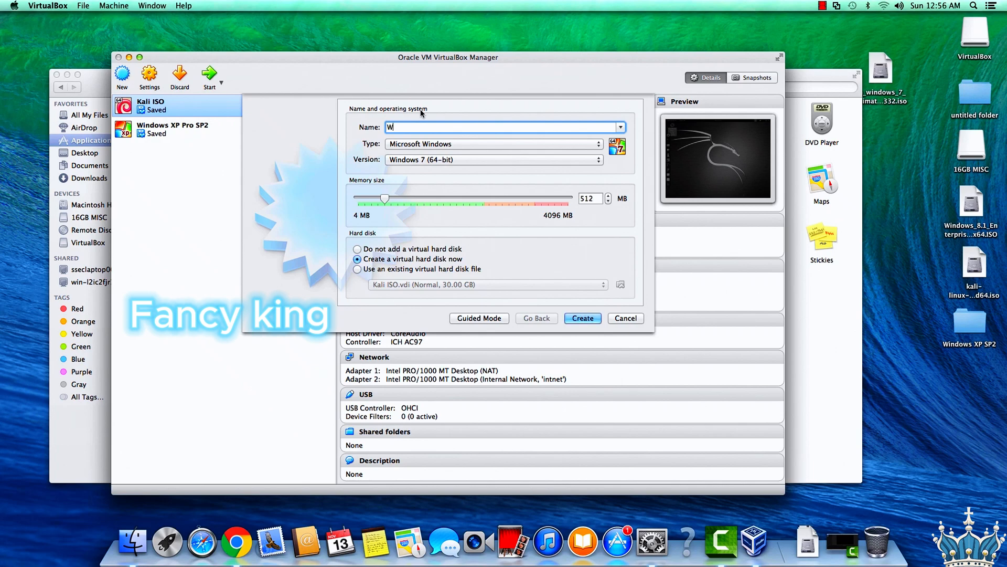
{"action": "type", "text": "indows 7"}
{"action": "left_click_drag", "start_coordinate": [383, 201], "coordinate": [411, 203]}
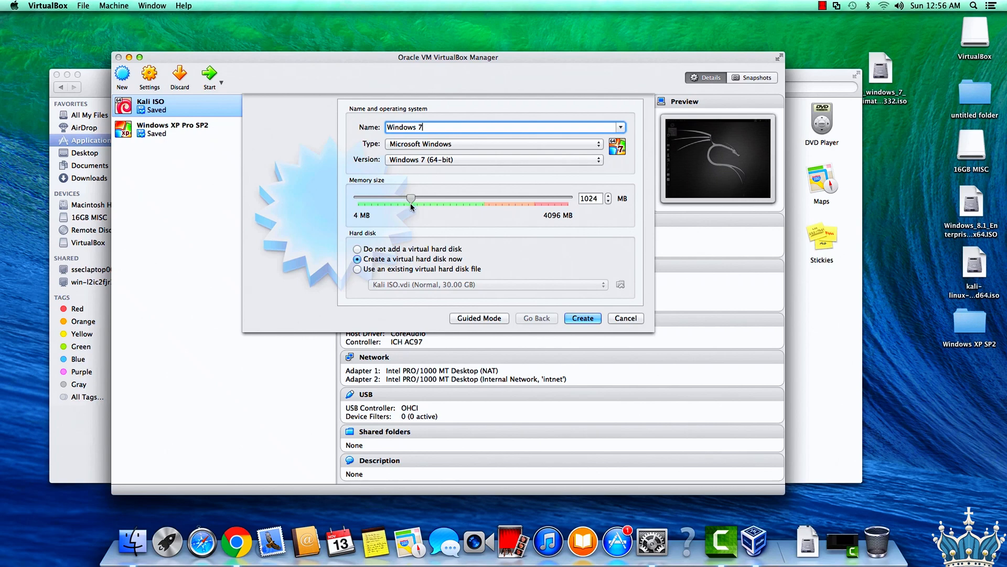
{"action": "left_click", "coordinate": [583, 318]}
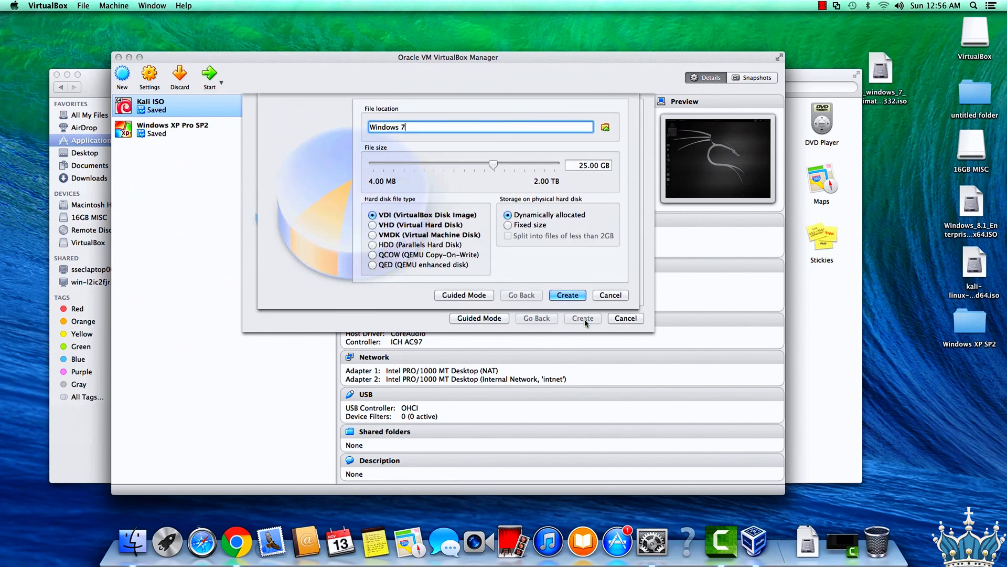
Set the virtual hard disk's size to 40 GB and create it as a dynamically allocated VDI.
{"action": "left_click", "coordinate": [586, 167]}
{"action": "left_click_drag", "start_coordinate": [586, 168], "coordinate": [579, 168]}
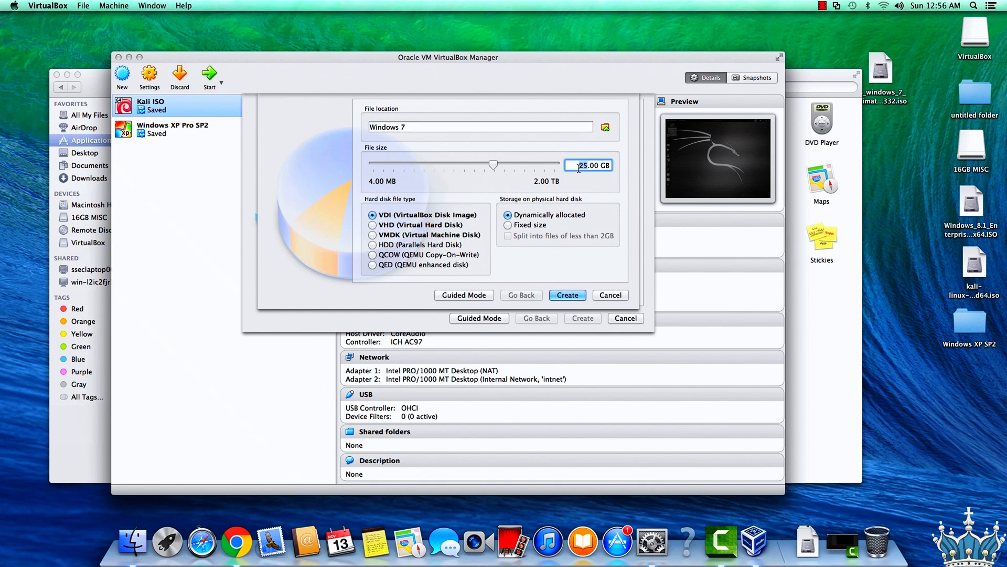
{"action": "type", "text": "40"}
{"action": "left_click", "coordinate": [569, 296]}
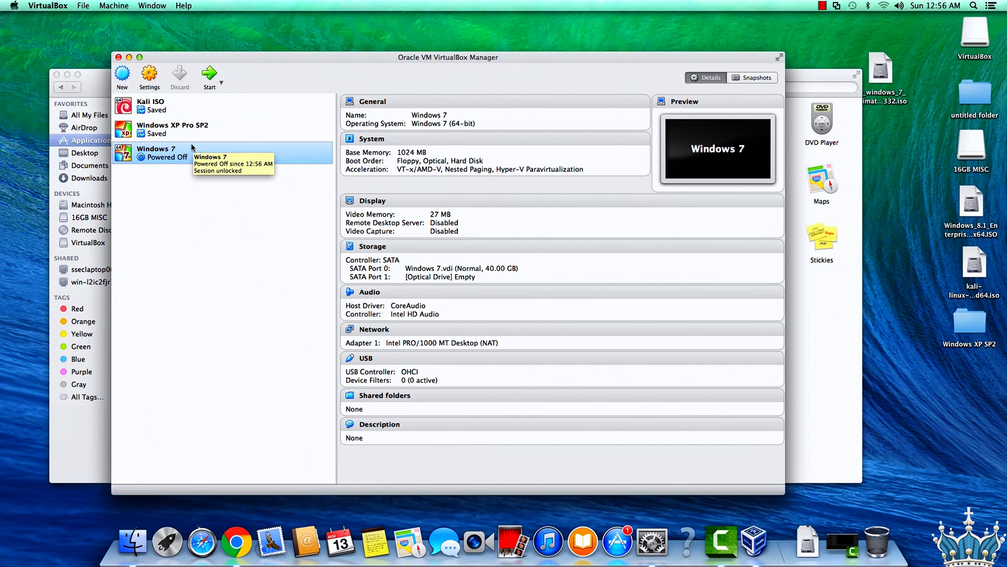
Load the en_windows_7_ultimate_with_sp1_x64_dvd_u_677332.iso image into the Windows 7 machine's empty optical drive and save the settings.
{"action": "key", "text": "super+s"}
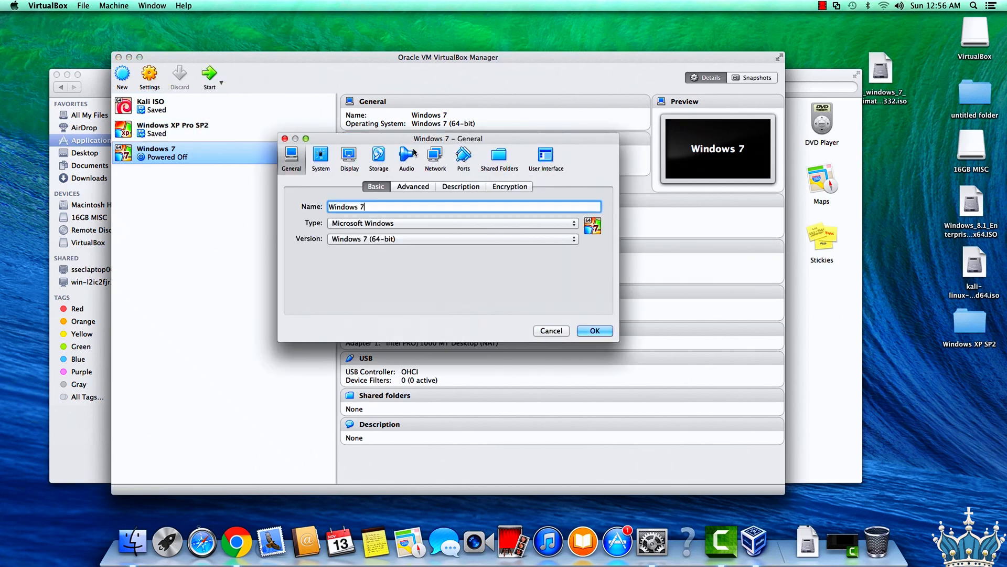
{"action": "left_click", "coordinate": [379, 157]}
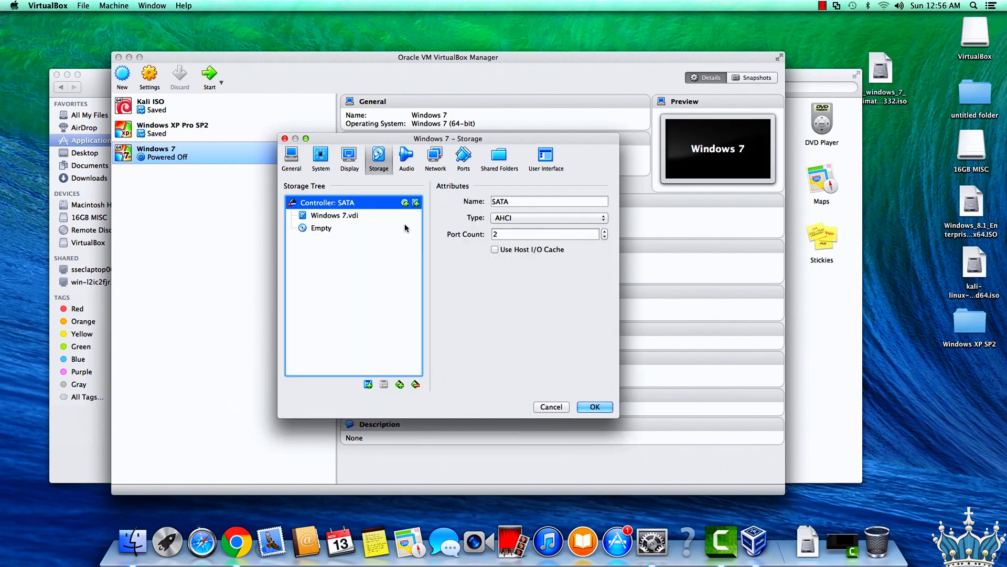
{"action": "left_click", "coordinate": [333, 229]}
{"action": "left_click", "coordinate": [607, 204]}
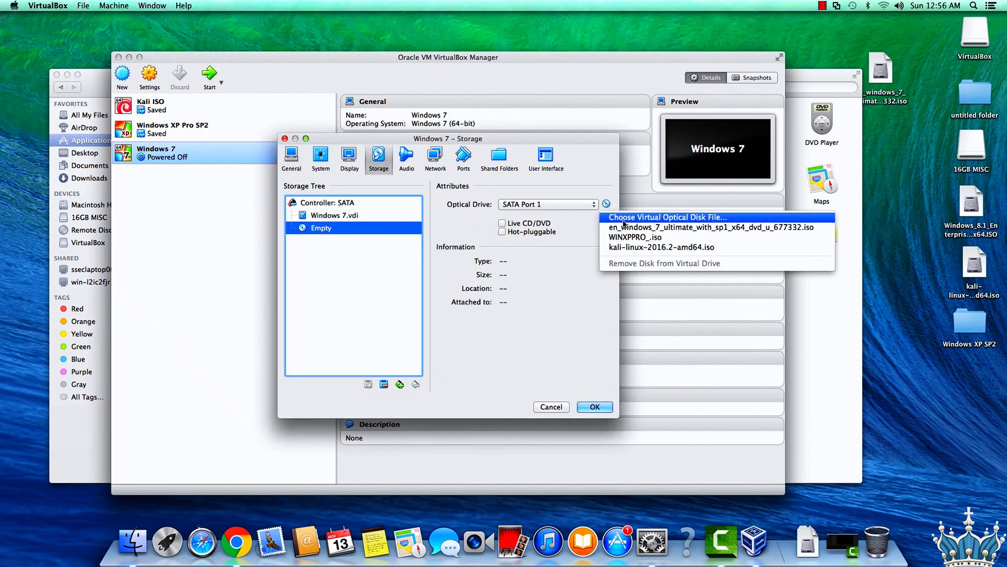
{"action": "left_click", "coordinate": [622, 227]}
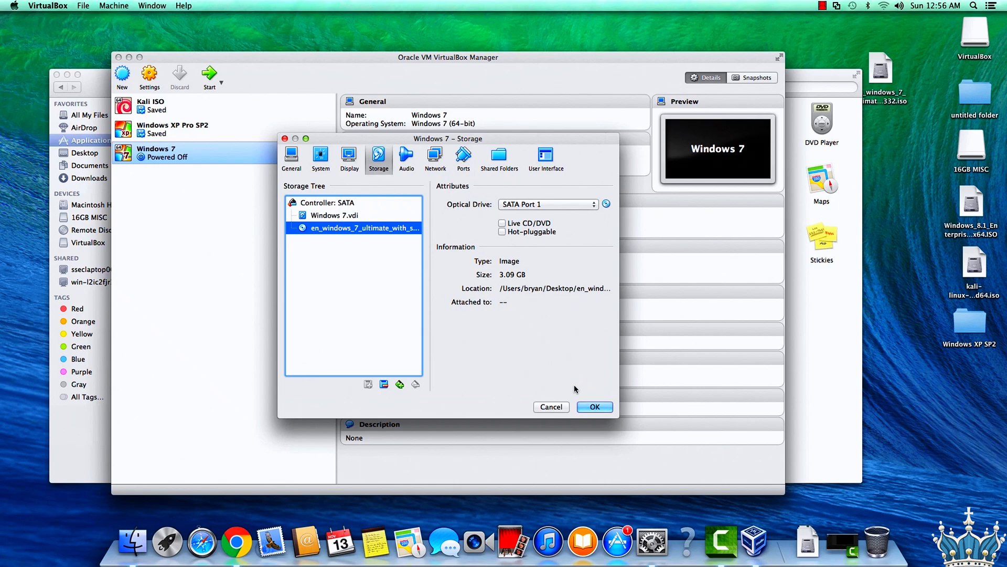
{"action": "left_click", "coordinate": [581, 408]}
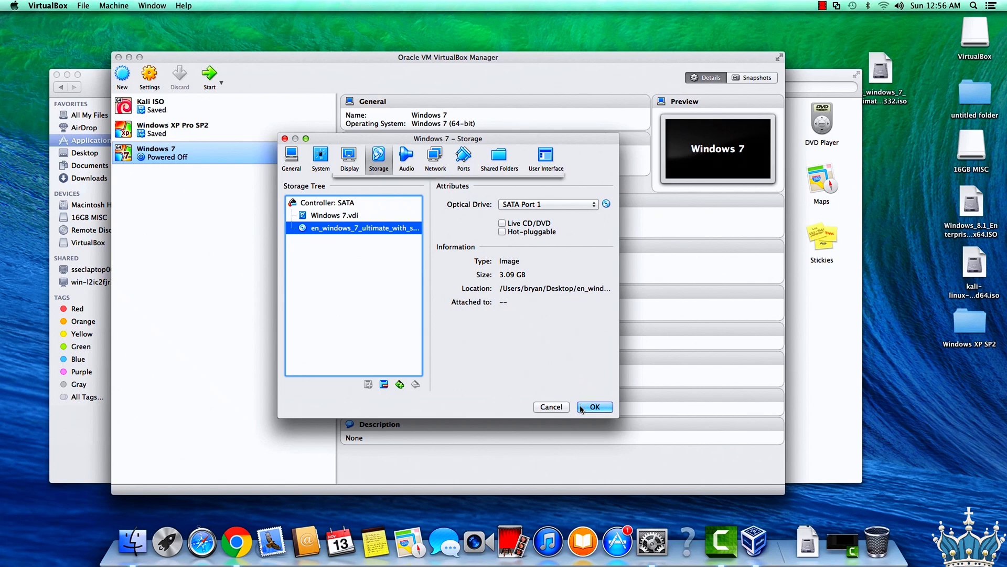
Start the Windows 7 virtual machine and launch the installation with the default English language settings, dismissing the keyboard and mouse capture notices.
{"action": "left_click", "coordinate": [208, 73]}
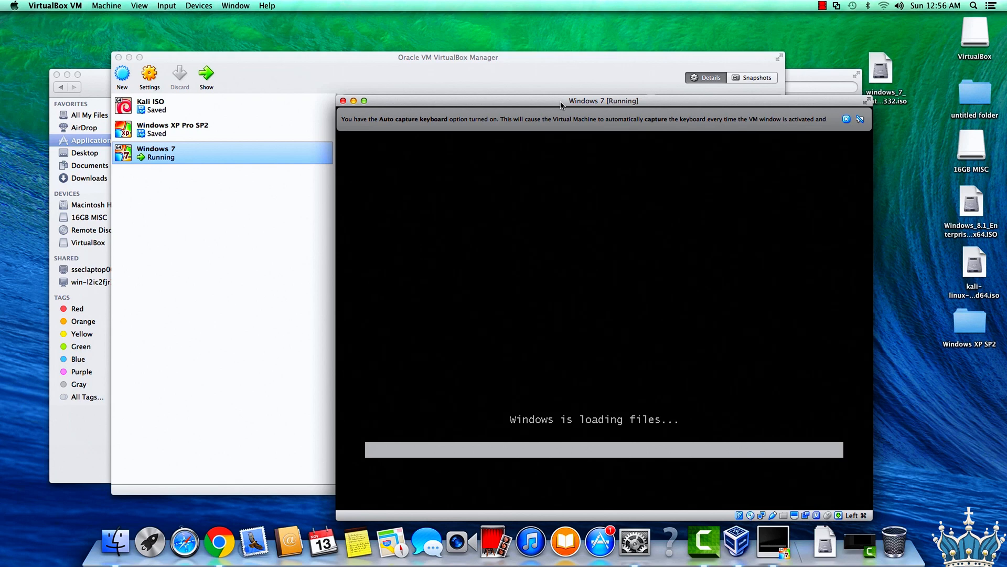
{"action": "left_click_drag", "start_coordinate": [562, 101], "coordinate": [430, 22]}
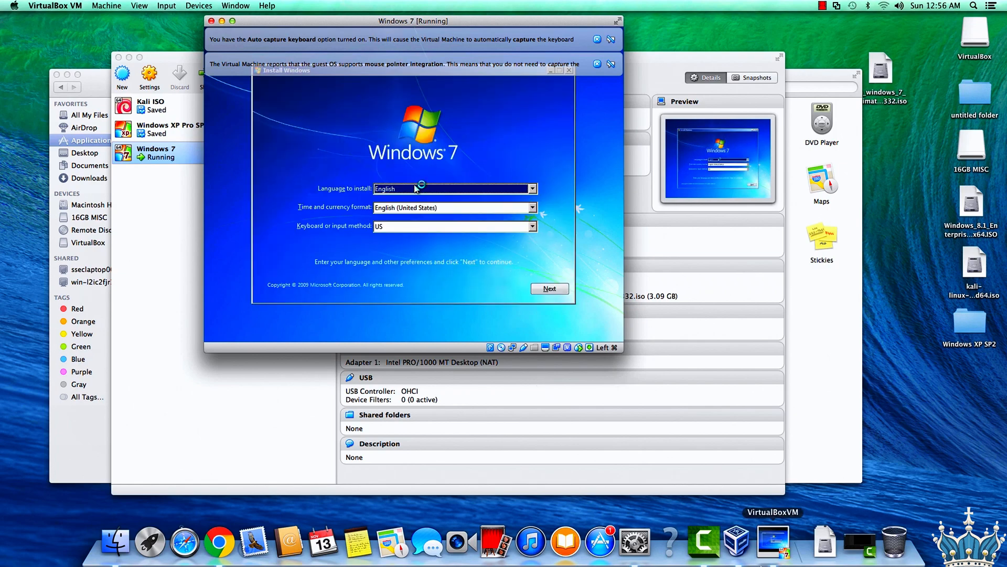
{"action": "left_click", "coordinate": [540, 289]}
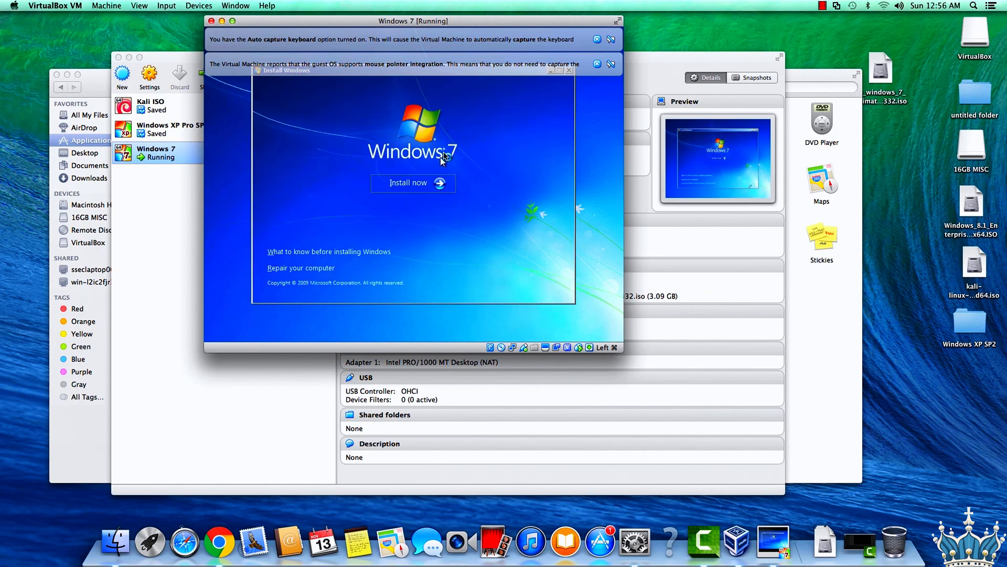
{"action": "left_click", "coordinate": [433, 189]}
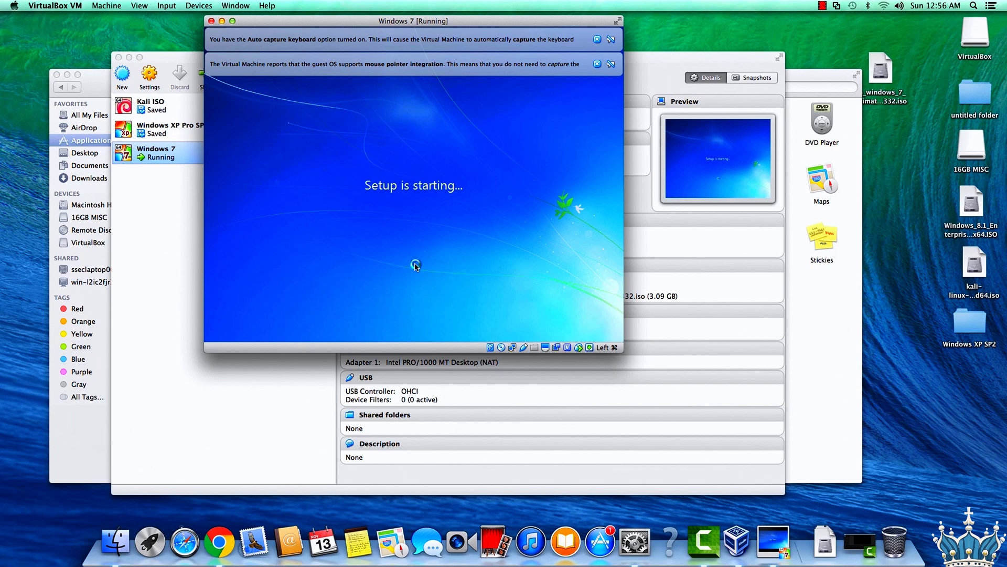
{"action": "left_click", "coordinate": [597, 64]}
{"action": "left_click", "coordinate": [597, 39]}
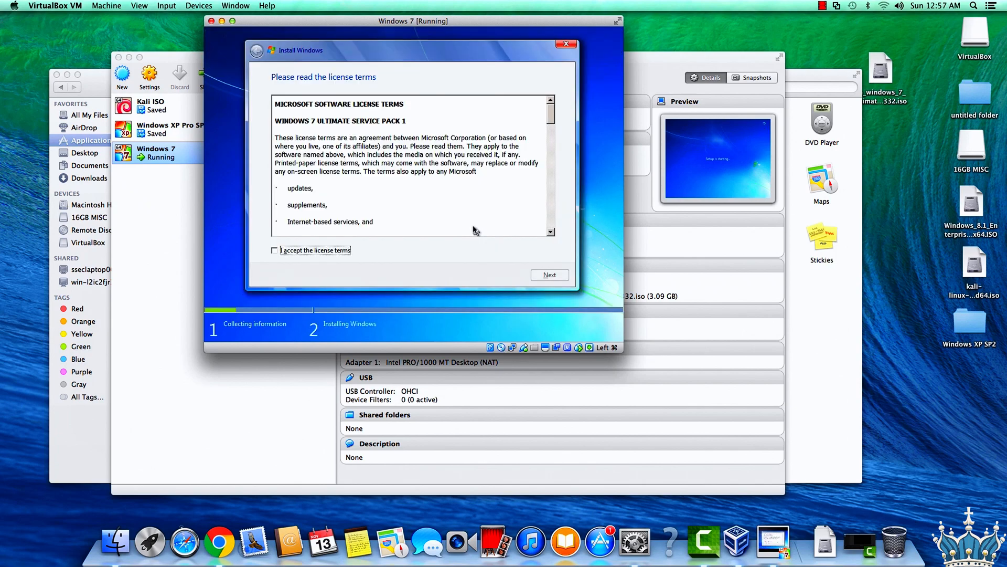
Accept the license terms and start a Custom (advanced) installation on Disk 0 Unallocated Space.
{"action": "left_click", "coordinate": [310, 251]}
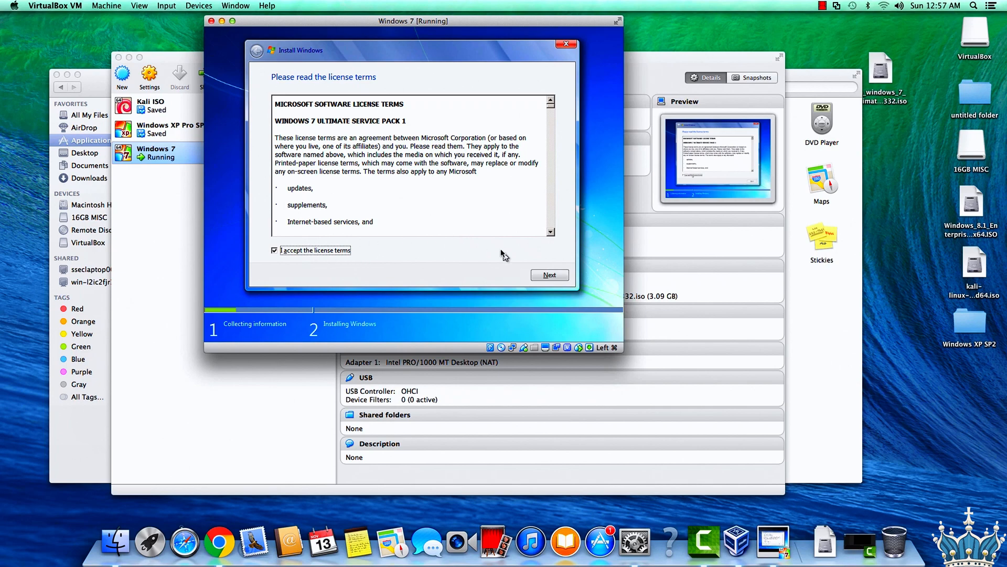
{"action": "left_click", "coordinate": [549, 275]}
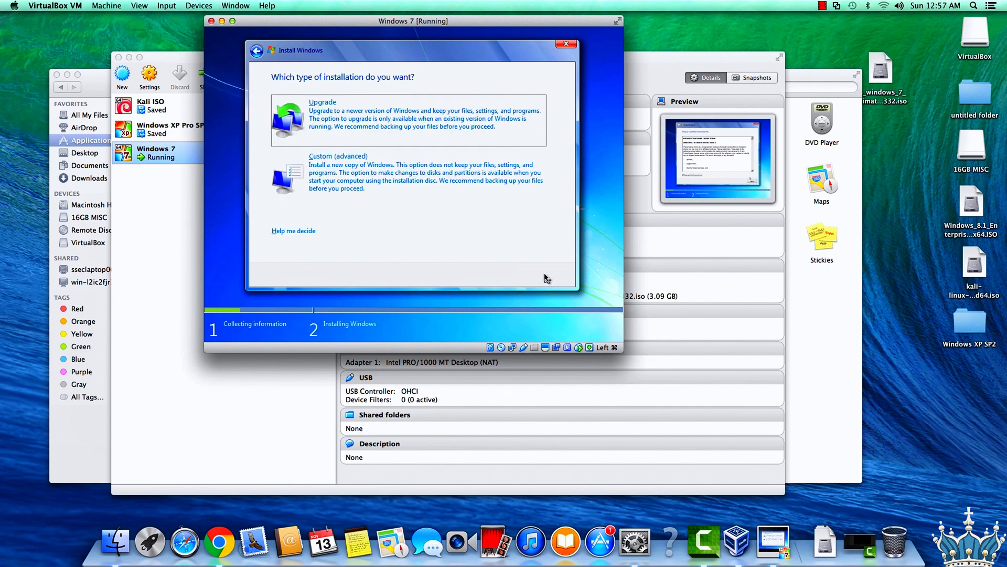
{"action": "left_click", "coordinate": [366, 190]}
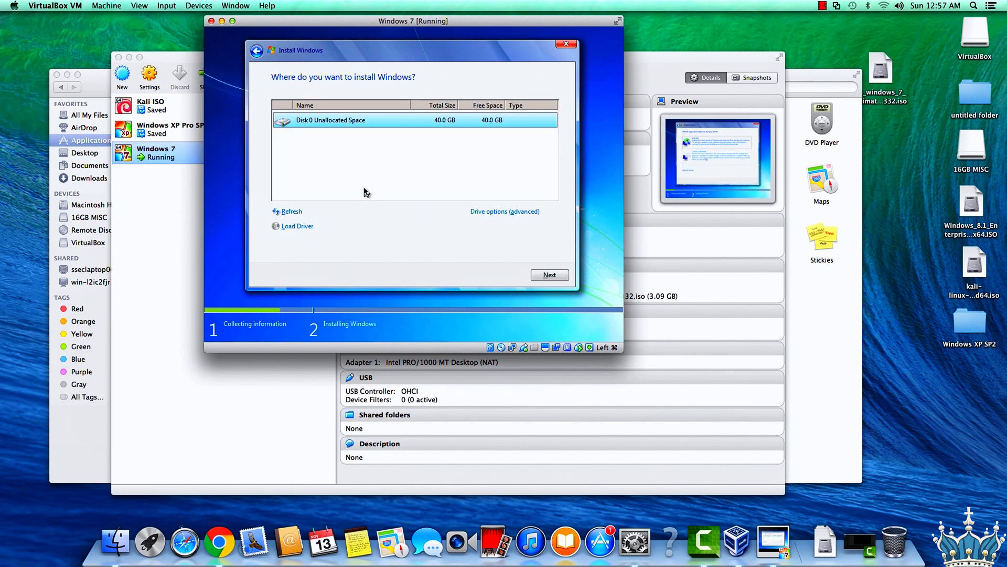
{"action": "left_click", "coordinate": [538, 277]}
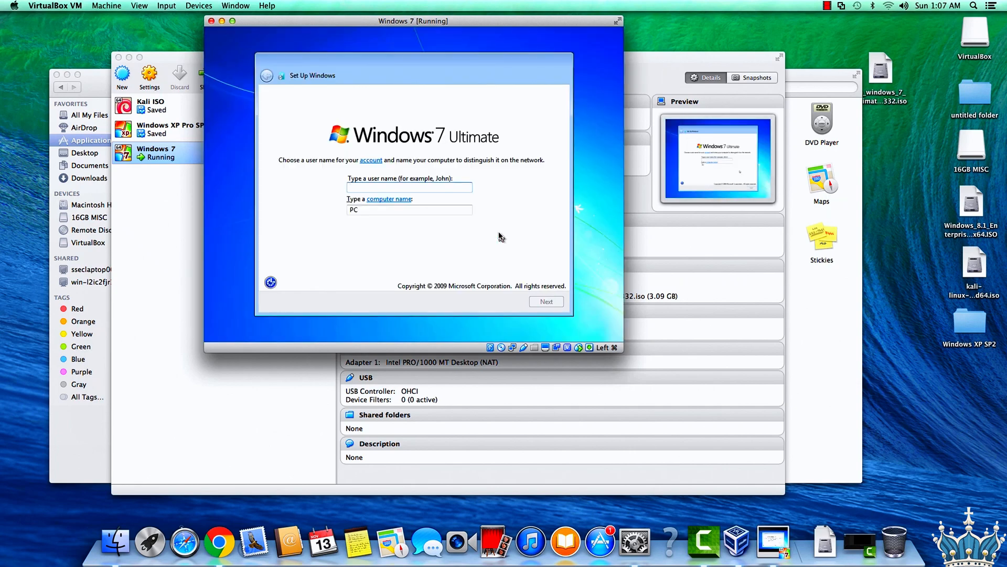
Create the user account admin without a password, and skip the product key with automatic activation turned off.
{"action": "type", "text": "admin"}
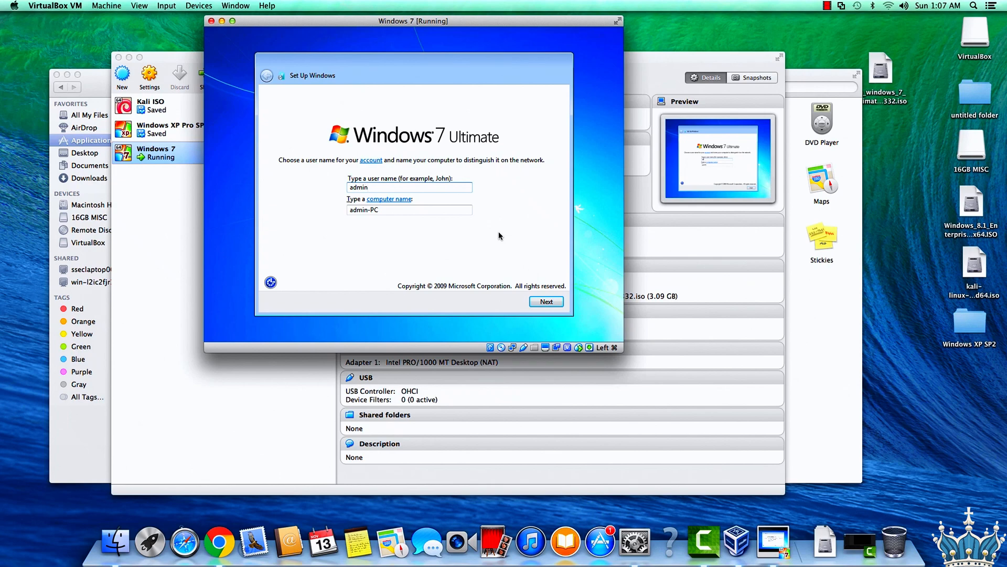
{"action": "key", "text": "Return"}
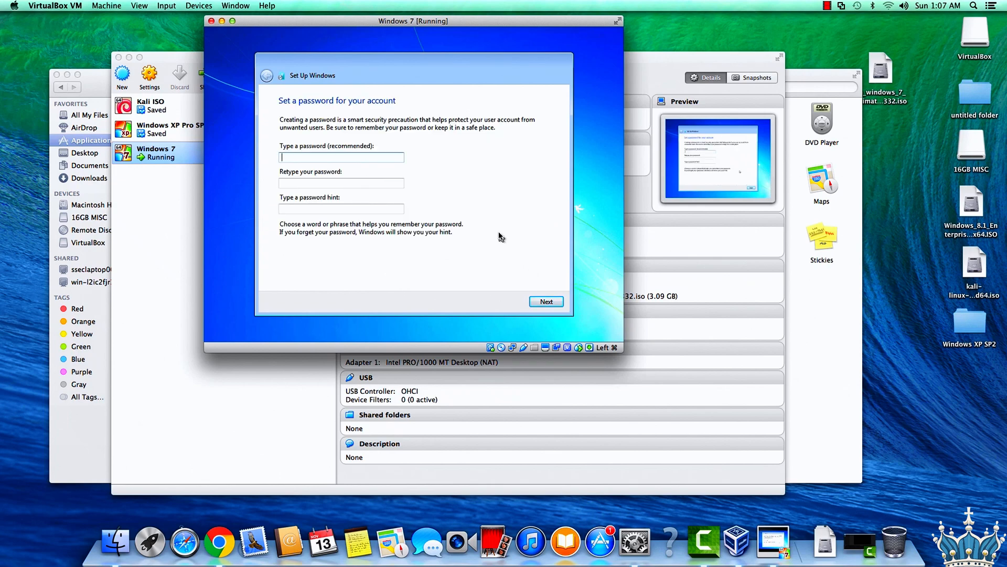
{"action": "left_click", "coordinate": [533, 303]}
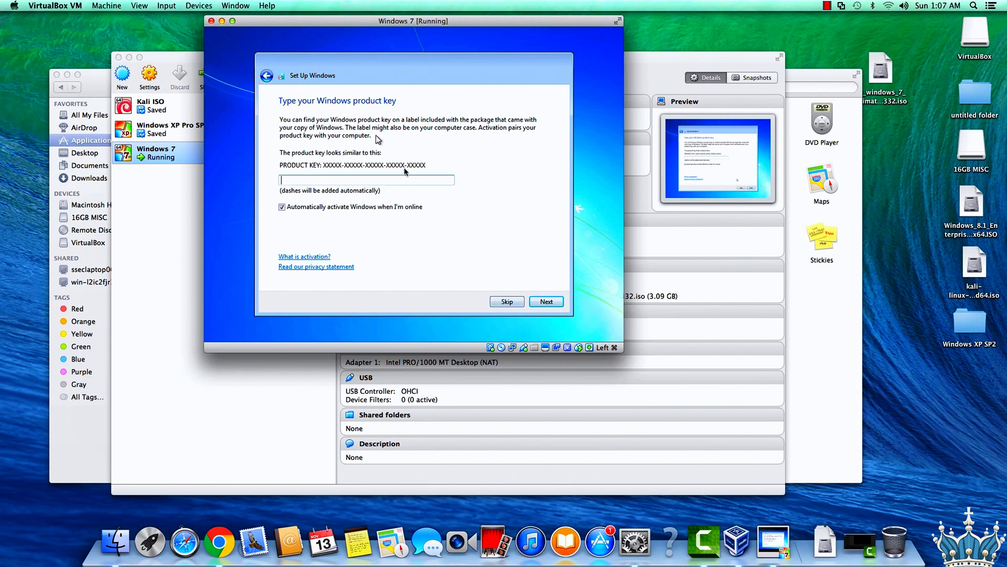
{"action": "left_click", "coordinate": [354, 208]}
{"action": "left_click", "coordinate": [506, 302]}
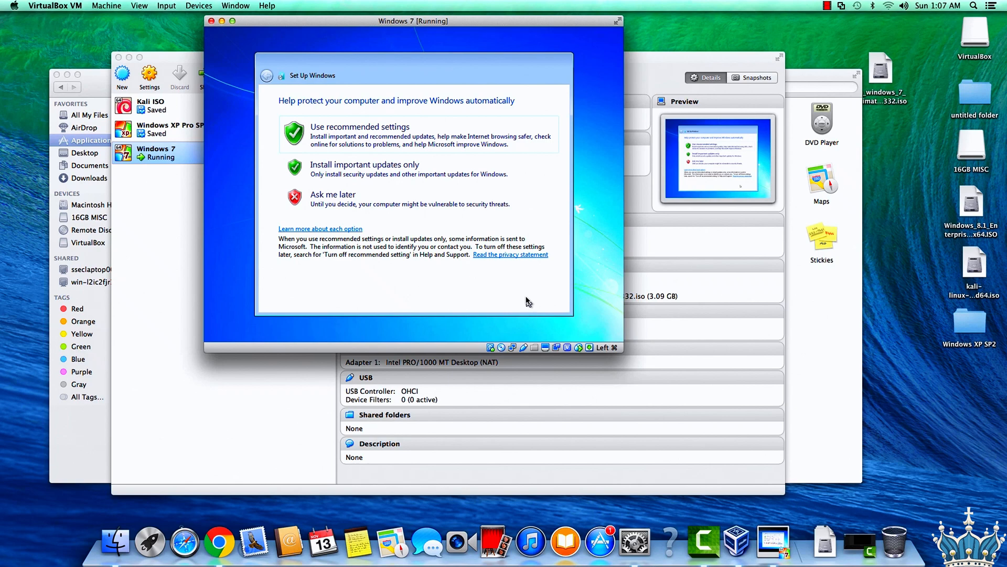
Finish Windows setup with updates set to Ask me later, the default time and date settings, and a private network location.
{"action": "left_click", "coordinate": [357, 200]}
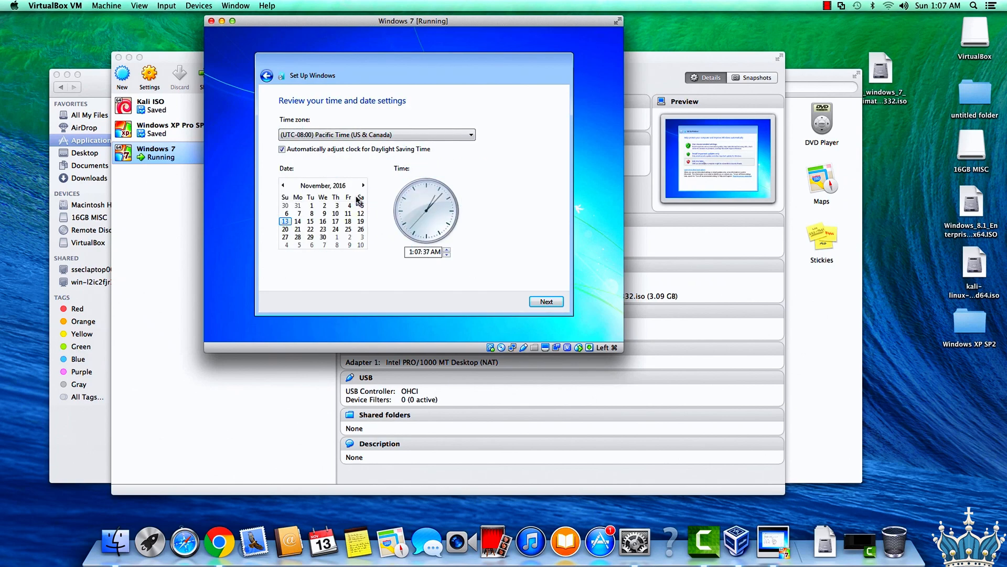
{"action": "left_click", "coordinate": [562, 306]}
{"action": "left_click", "coordinate": [395, 213]}
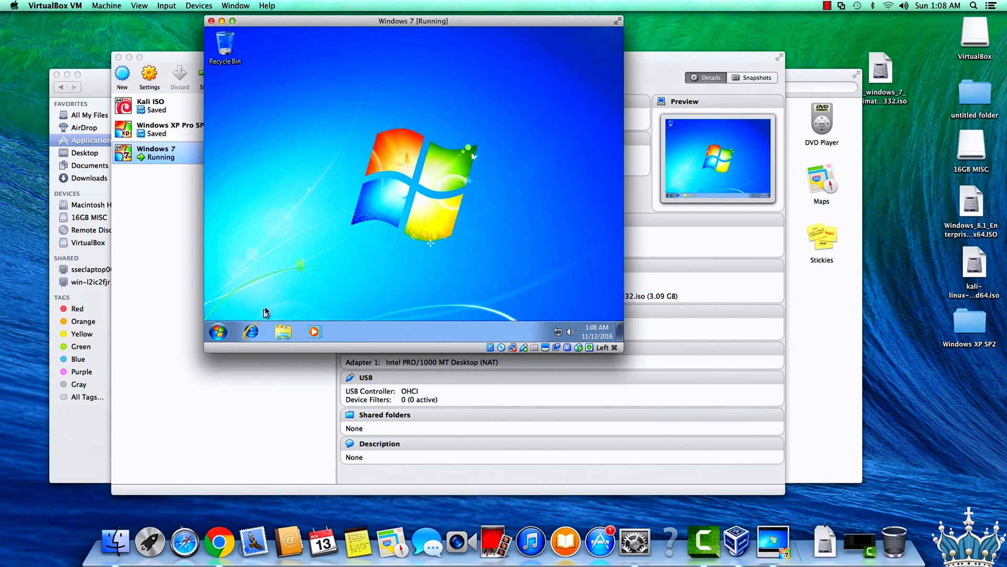
Open the Windows 7 Control Panel and show all its items as small icons.
{"action": "left_click", "coordinate": [218, 331]}
{"action": "left_click", "coordinate": [369, 237]}
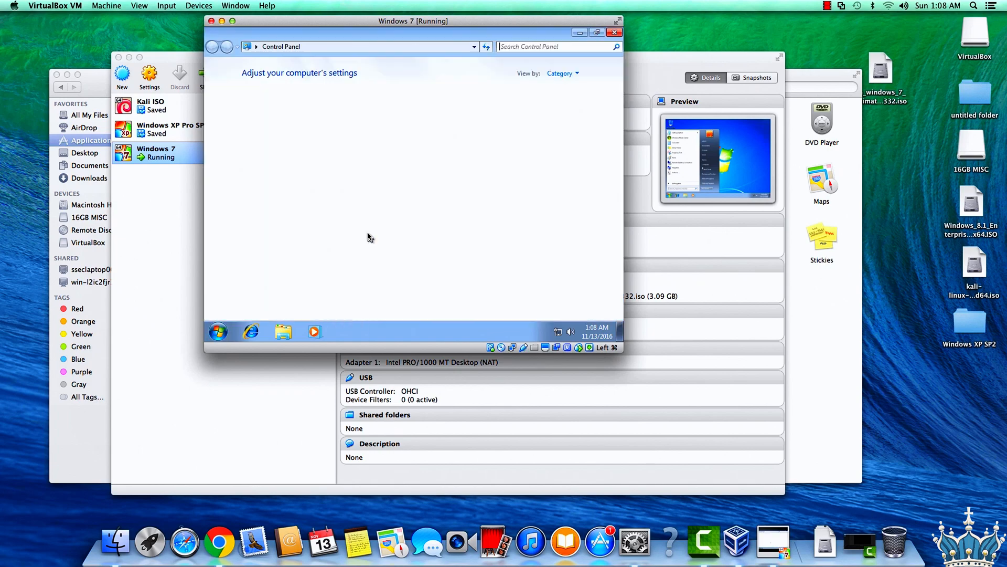
{"action": "left_click", "coordinate": [566, 73]}
{"action": "left_click", "coordinate": [564, 111]}
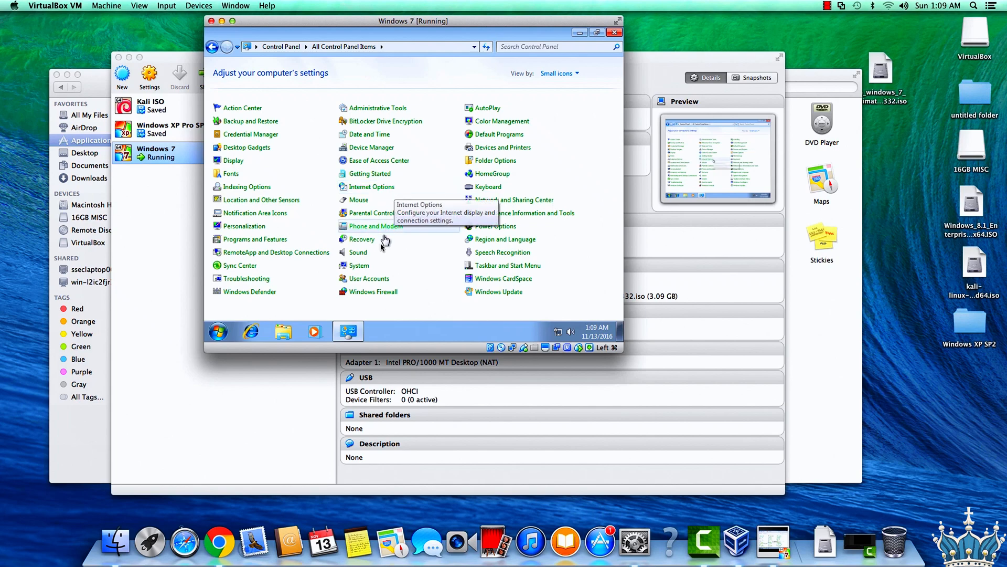
Turn off Windows Firewall for both the home or work (private) and the public network locations.
{"action": "left_click", "coordinate": [371, 292]}
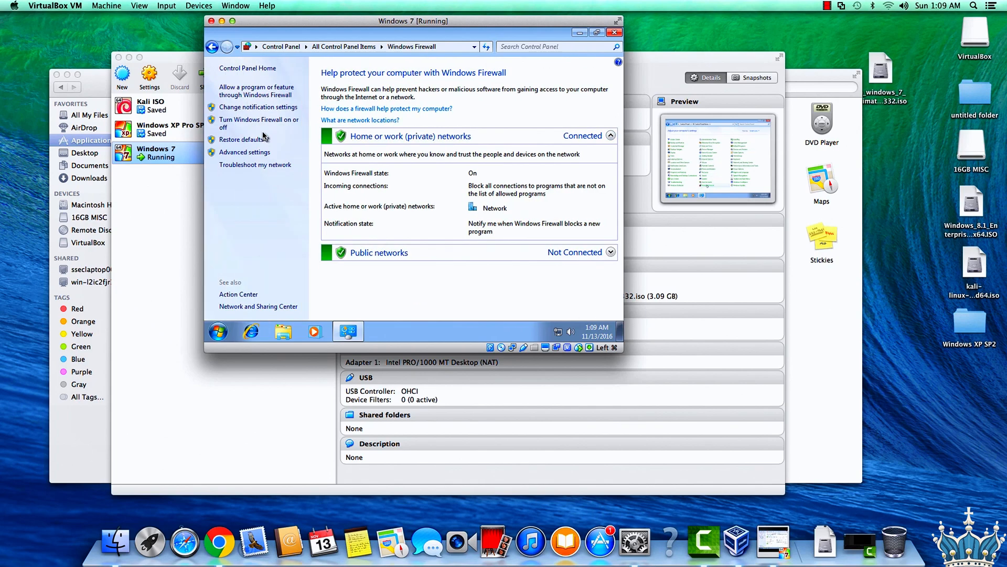
{"action": "left_click", "coordinate": [264, 124]}
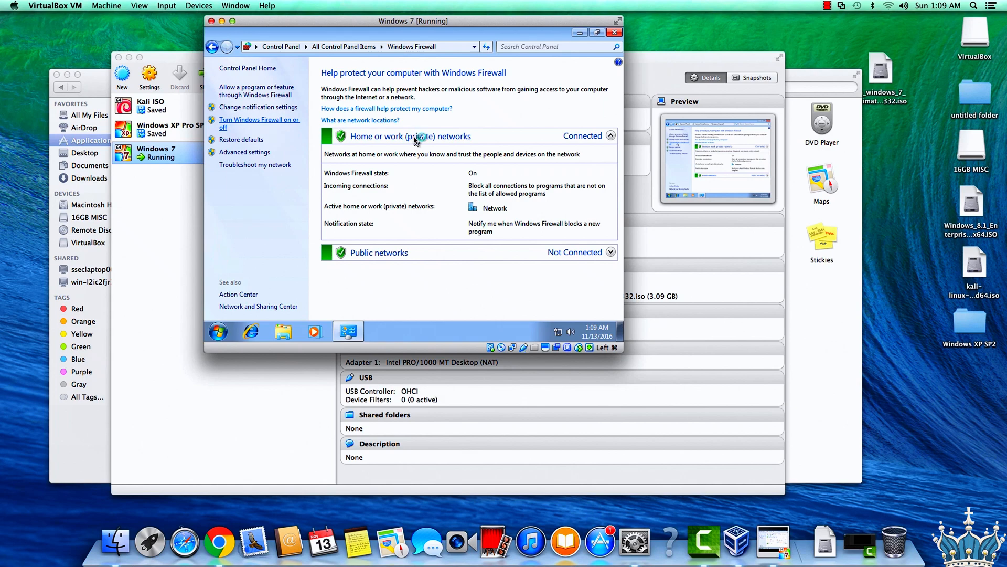
{"action": "left_click", "coordinate": [358, 154]}
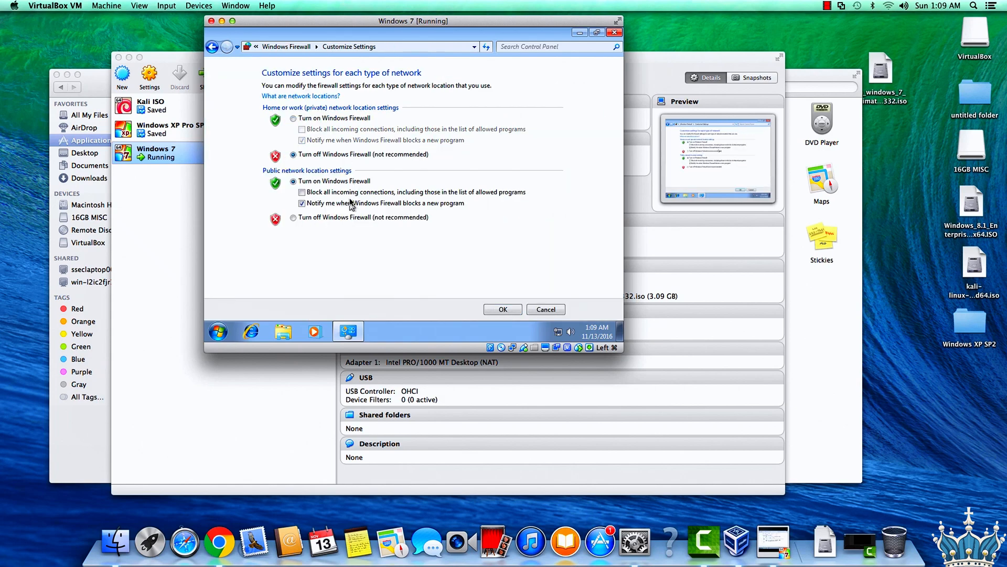
{"action": "left_click", "coordinate": [350, 218]}
{"action": "left_click", "coordinate": [500, 309]}
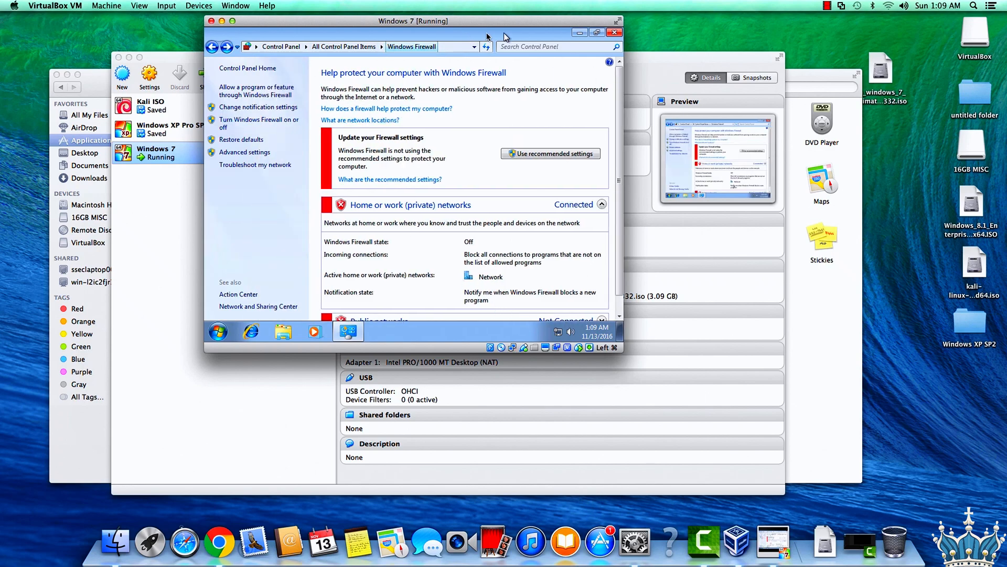
Return to the Control Panel, show all its items as small icons, and open the System page.
{"action": "left_click", "coordinate": [281, 47]}
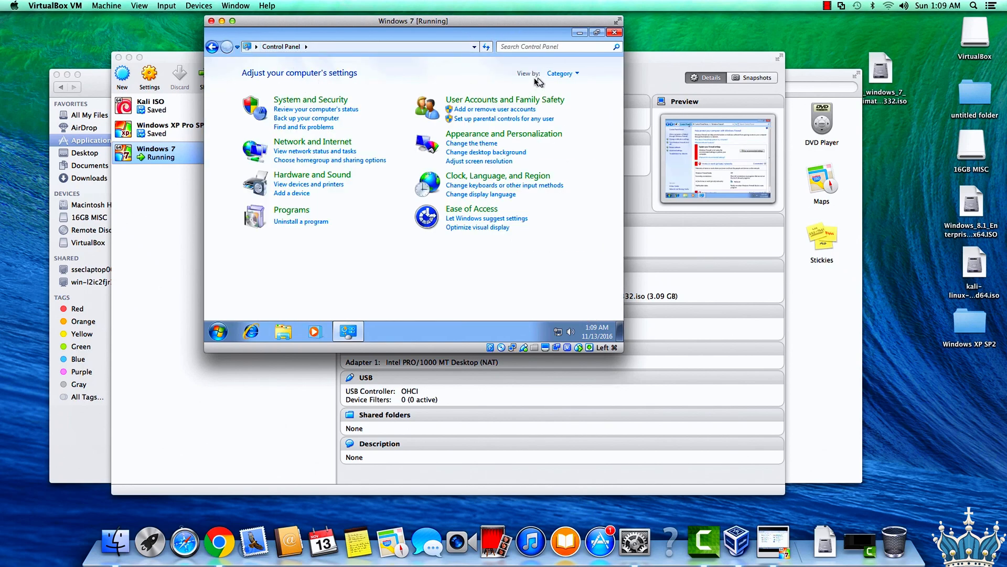
{"action": "left_click", "coordinate": [559, 73]}
{"action": "left_click", "coordinate": [560, 114]}
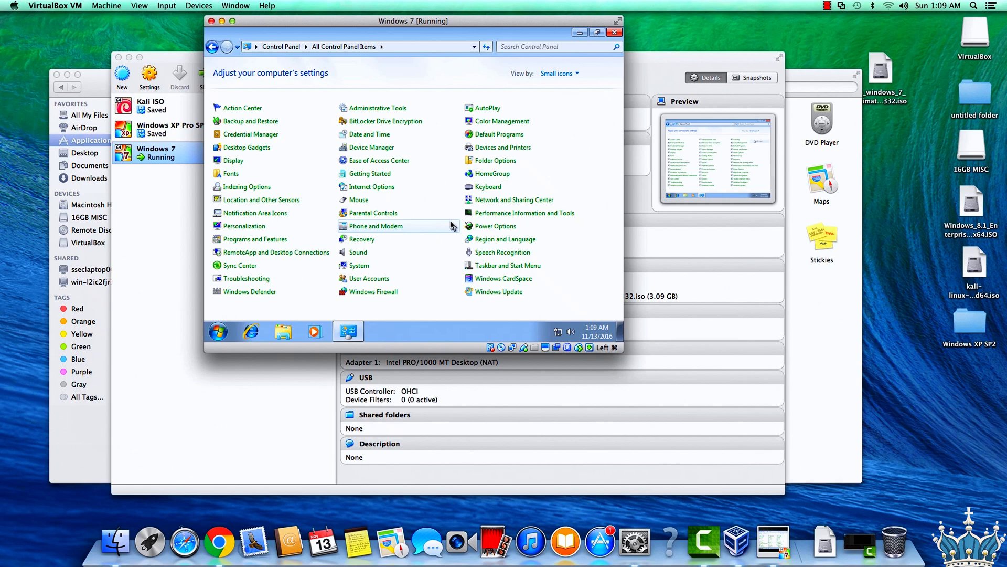
{"action": "left_click", "coordinate": [361, 265]}
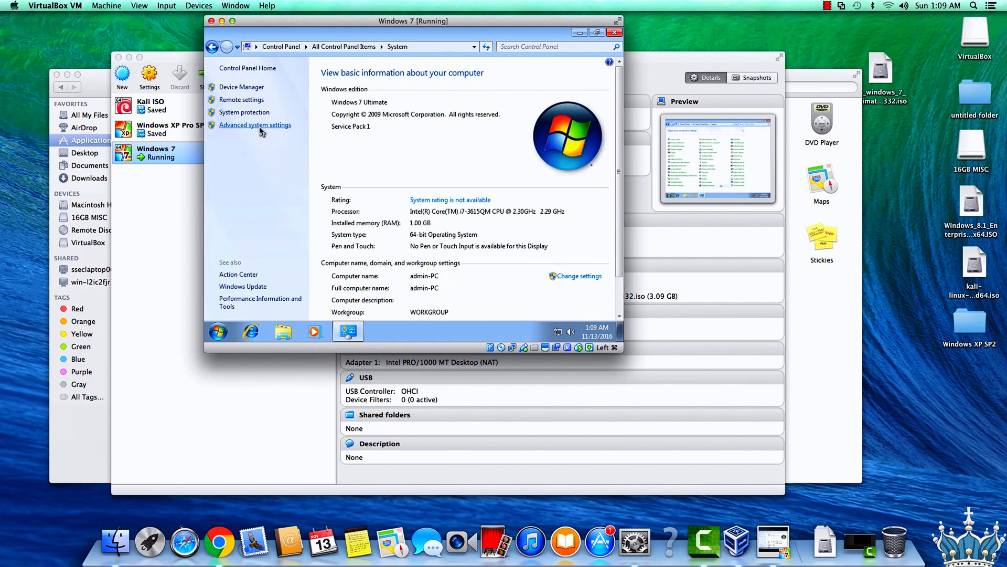
Set the Windows visual effects to Adjust for best performance in the advanced system settings, and close the System windows.
{"action": "left_click", "coordinate": [261, 125]}
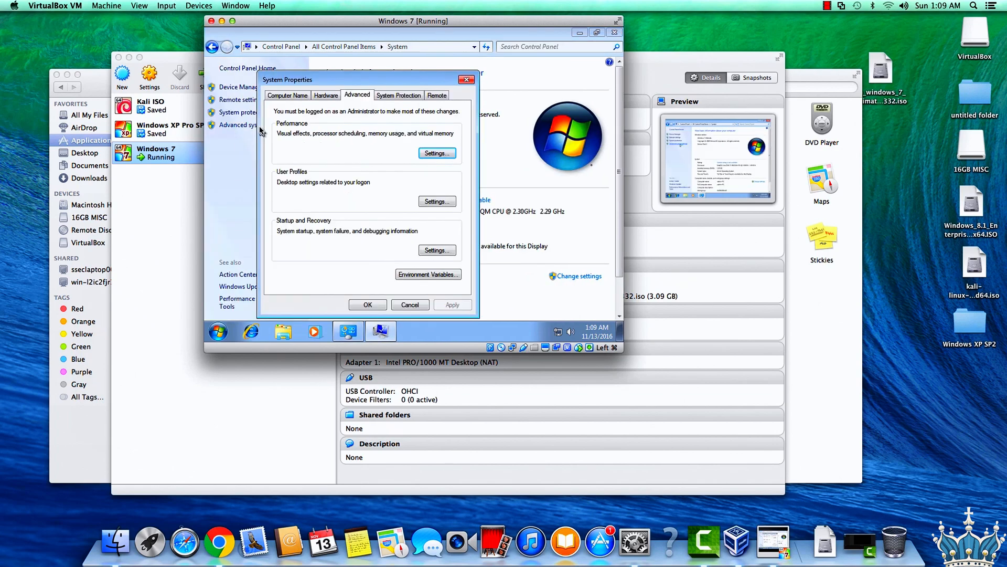
{"action": "left_click", "coordinate": [431, 155]}
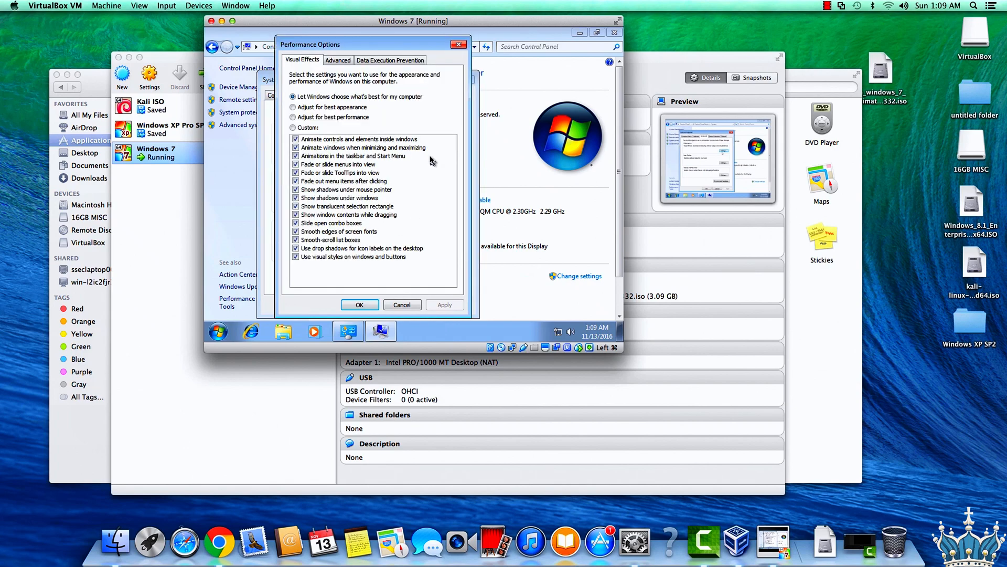
{"action": "left_click", "coordinate": [315, 117]}
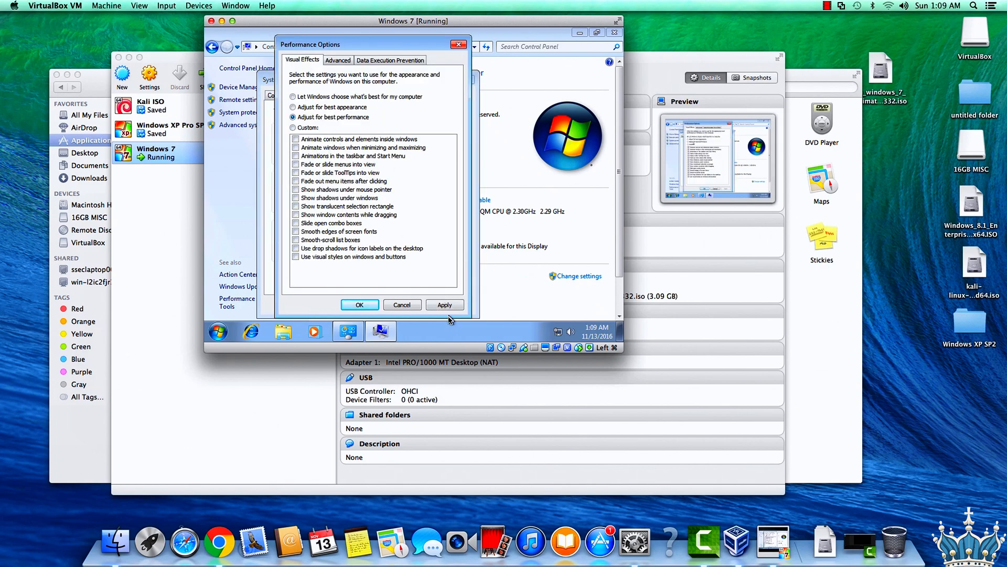
{"action": "left_click", "coordinate": [445, 305]}
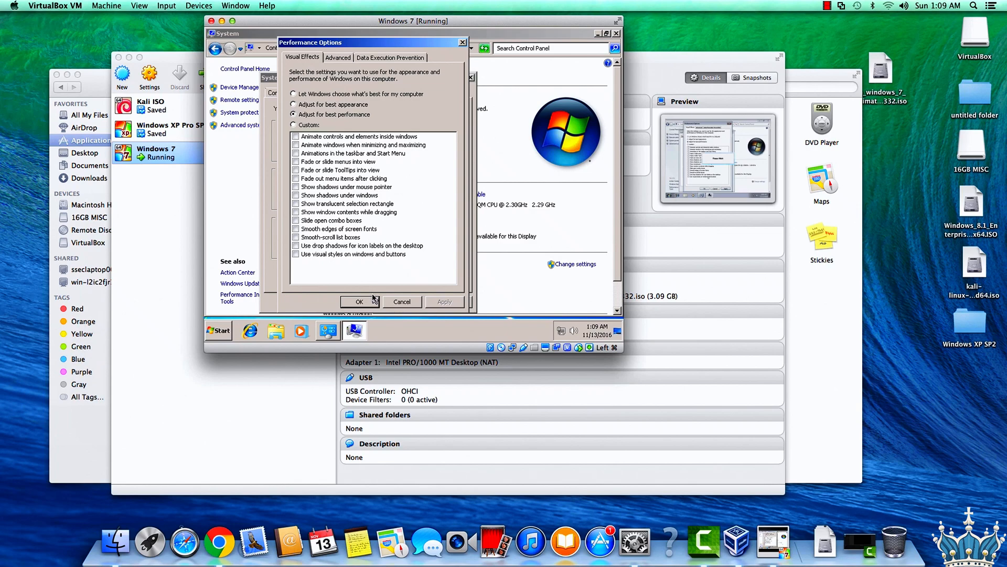
{"action": "left_click", "coordinate": [370, 303]}
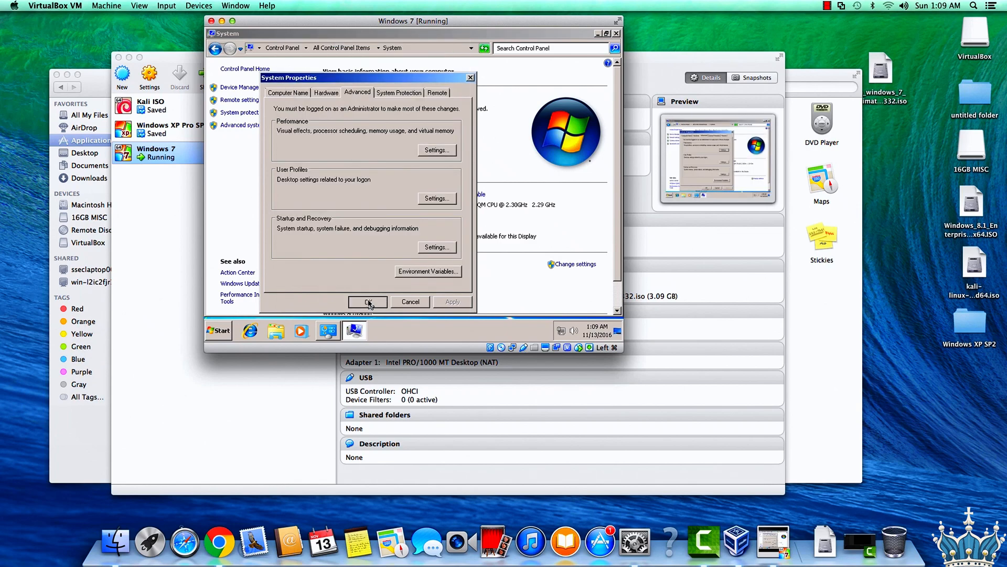
{"action": "left_click", "coordinate": [369, 302]}
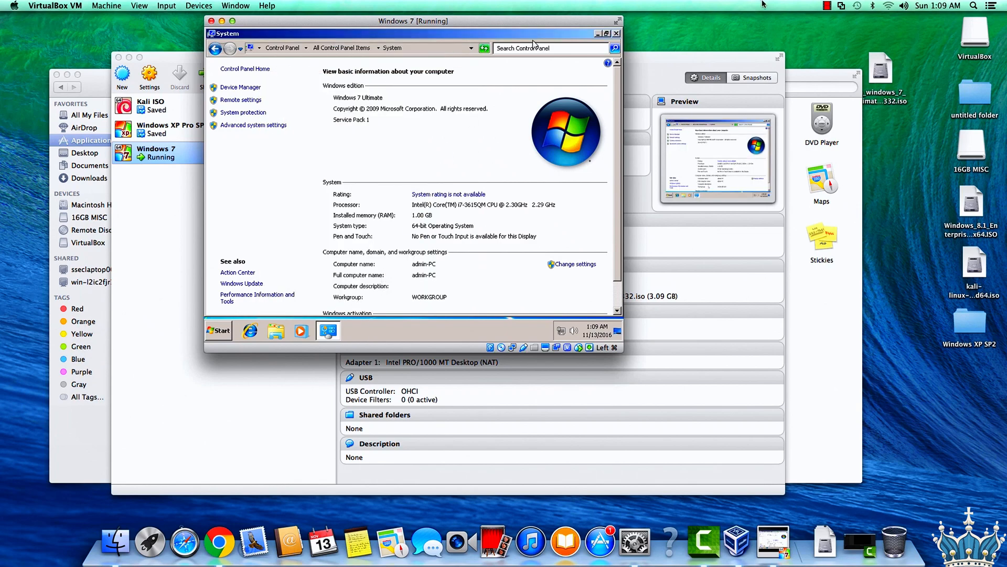
{"action": "left_click", "coordinate": [616, 33]}
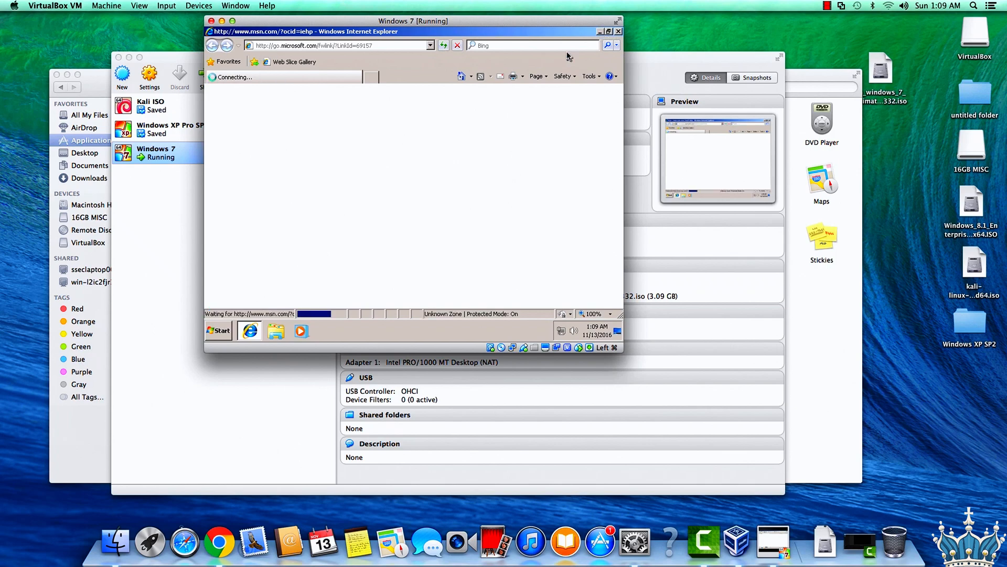
Minimize Internet Explorer, insert the Guest Additions CD image into the virtual machine, and postpone the Internet Explorer 8 setup.
{"action": "left_click", "coordinate": [240, 333]}
{"action": "left_click", "coordinate": [202, 5]}
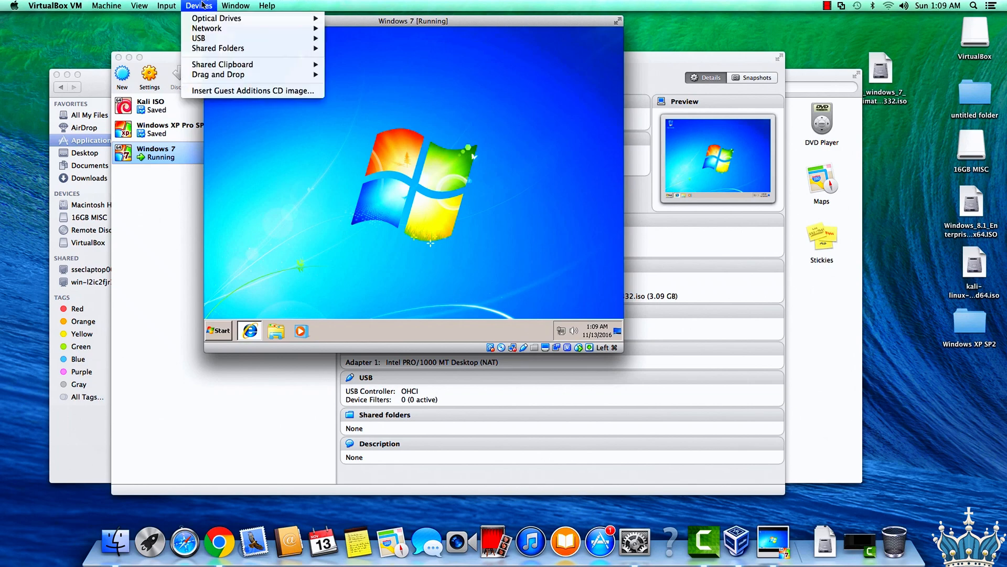
{"action": "left_click", "coordinate": [252, 91]}
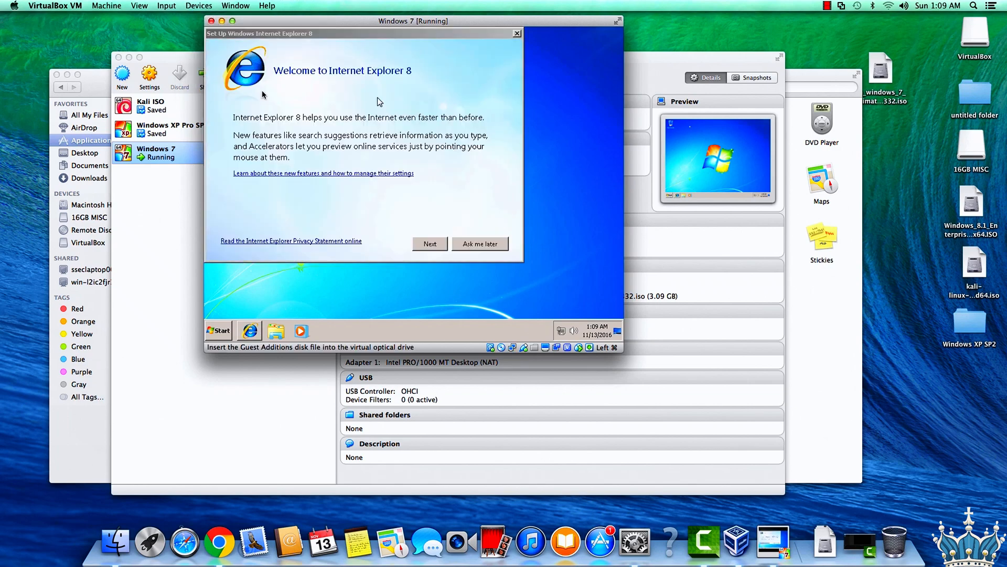
{"action": "left_click", "coordinate": [460, 247]}
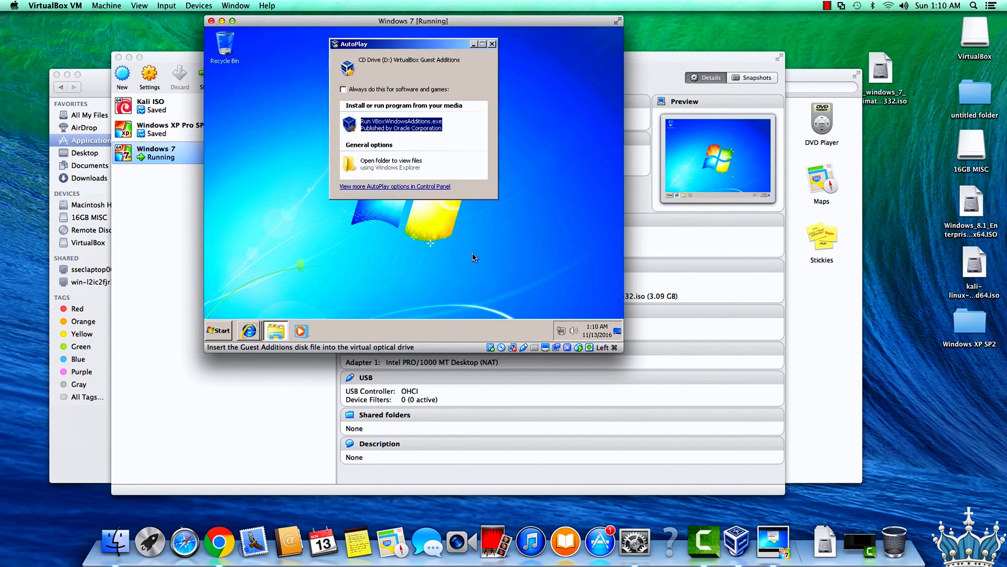
Run VBoxWindowsAdditions.exe from the CD, accept viewing only secure webpage content, and allow the program to make changes to the computer.
{"action": "left_click", "coordinate": [401, 126]}
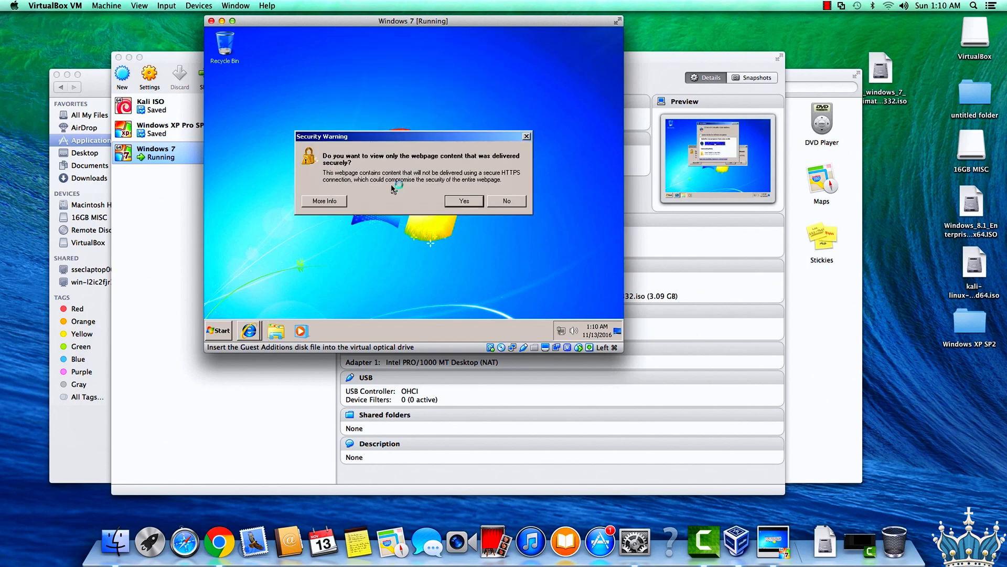
{"action": "left_click", "coordinate": [452, 202]}
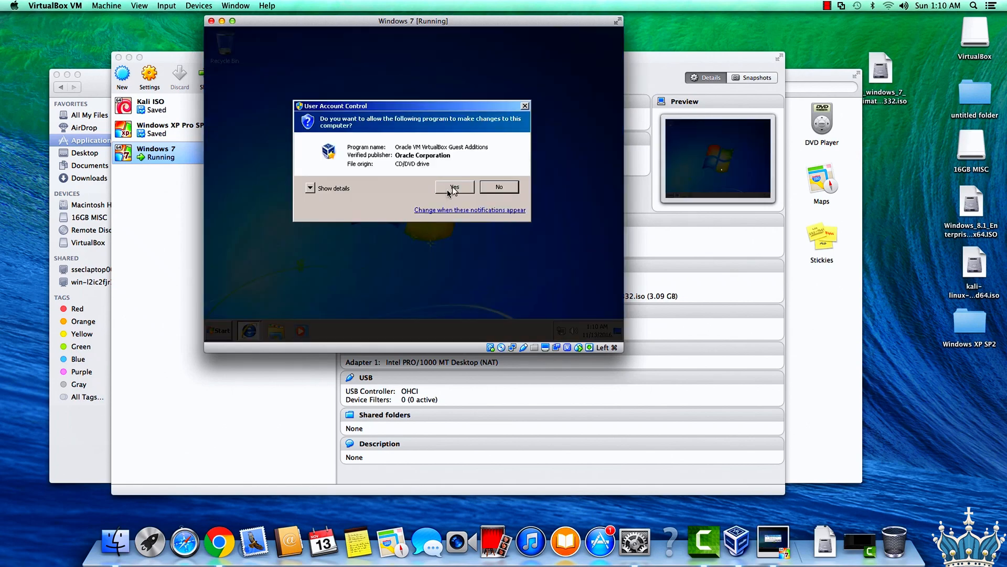
{"action": "left_click", "coordinate": [453, 188]}
Install VirtualBox Guest Additions 5.1.8 with the default folder and components, approving the Oracle Corporation device software.
{"action": "left_click", "coordinate": [460, 260]}
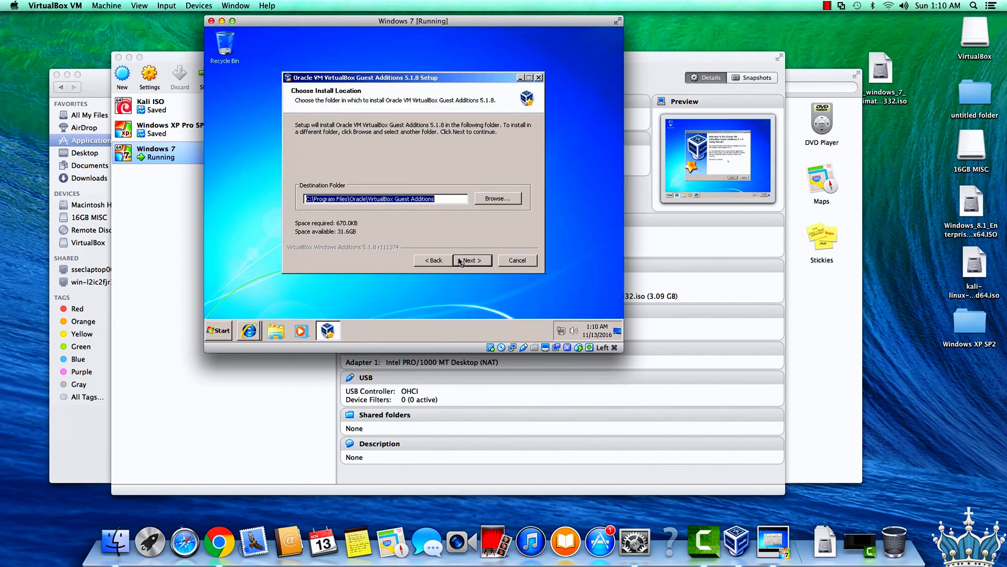
{"action": "left_click", "coordinate": [460, 260]}
{"action": "left_click", "coordinate": [460, 261]}
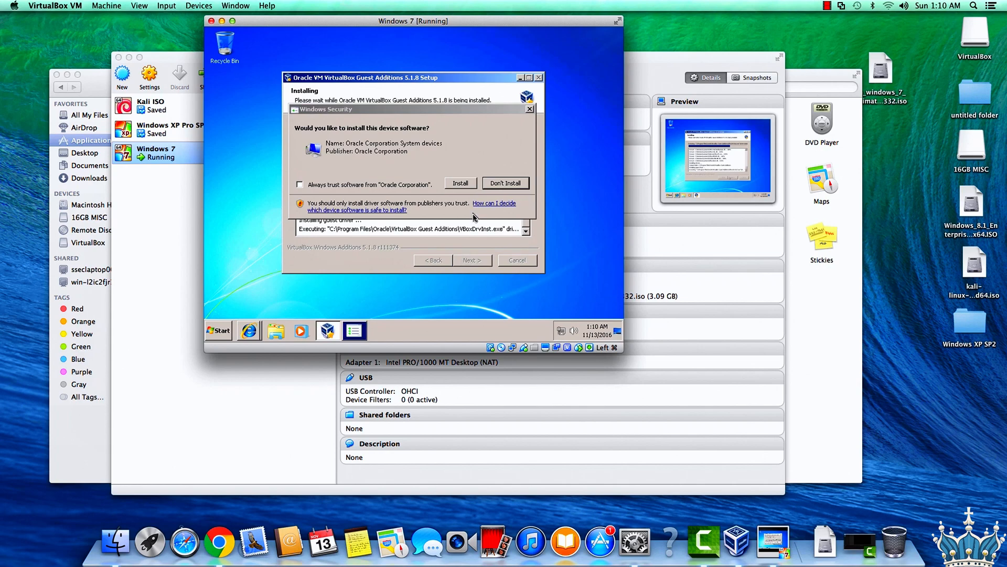
{"action": "left_click", "coordinate": [463, 183]}
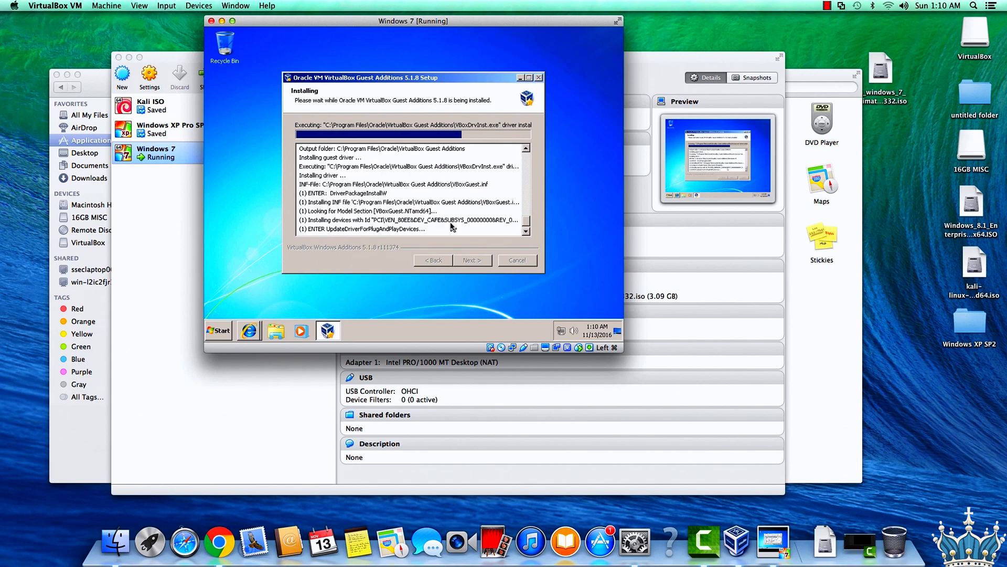
{"action": "left_click", "coordinate": [455, 182]}
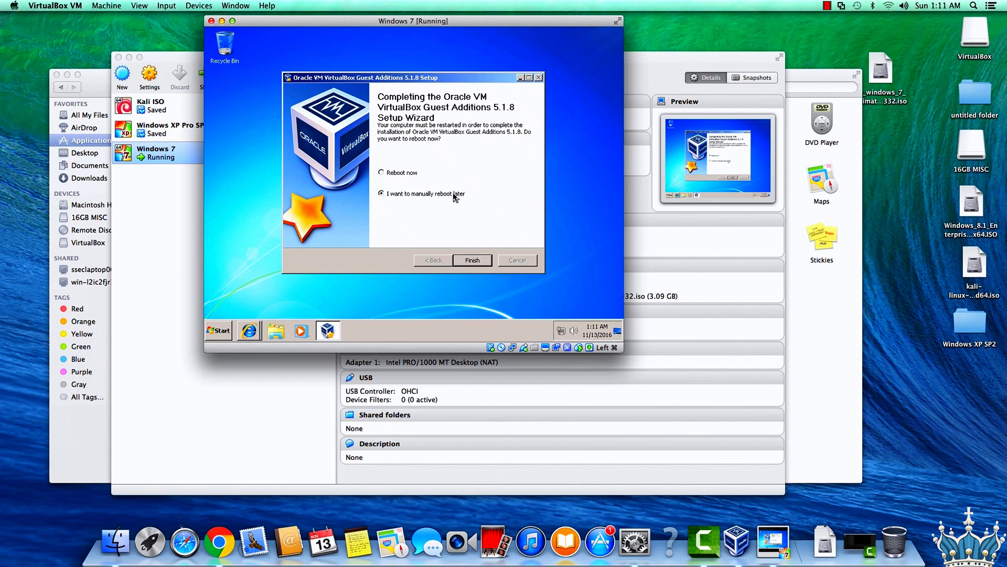
Finish the Guest Additions setup with Reboot now, and power off the Windows 7 virtual machine.
{"action": "left_click", "coordinate": [404, 174]}
{"action": "left_click", "coordinate": [466, 260]}
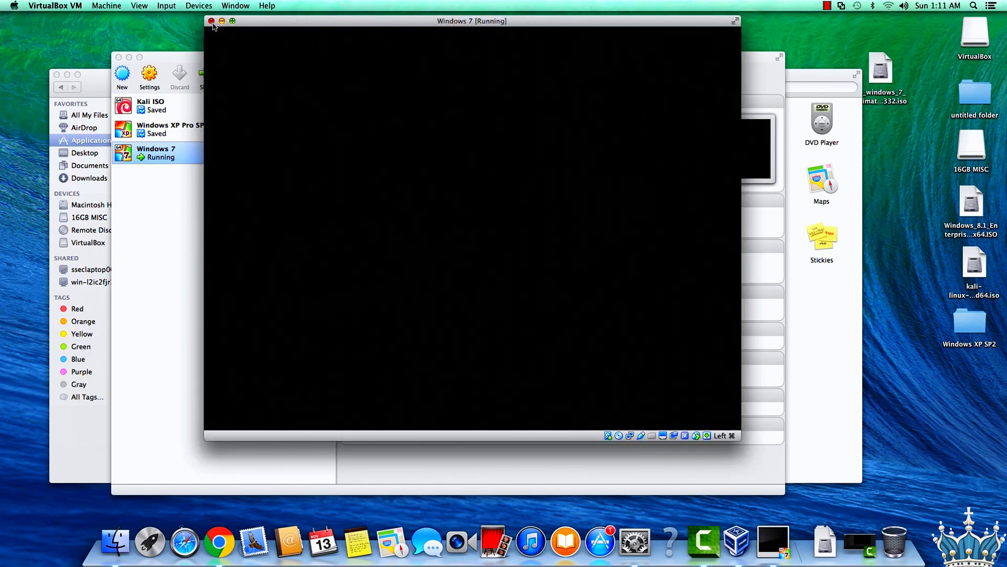
{"action": "left_click", "coordinate": [211, 21]}
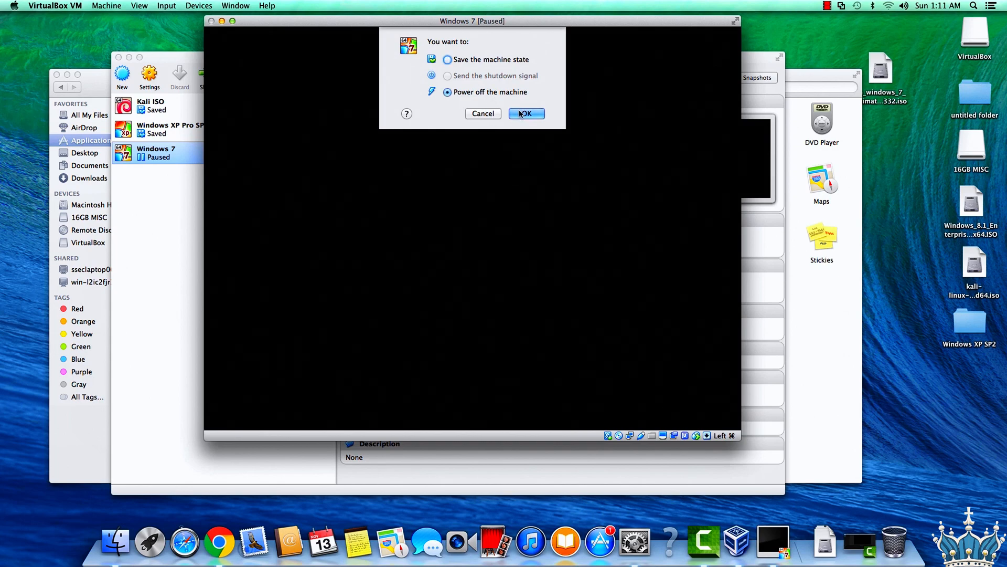
{"action": "left_click", "coordinate": [521, 114]}
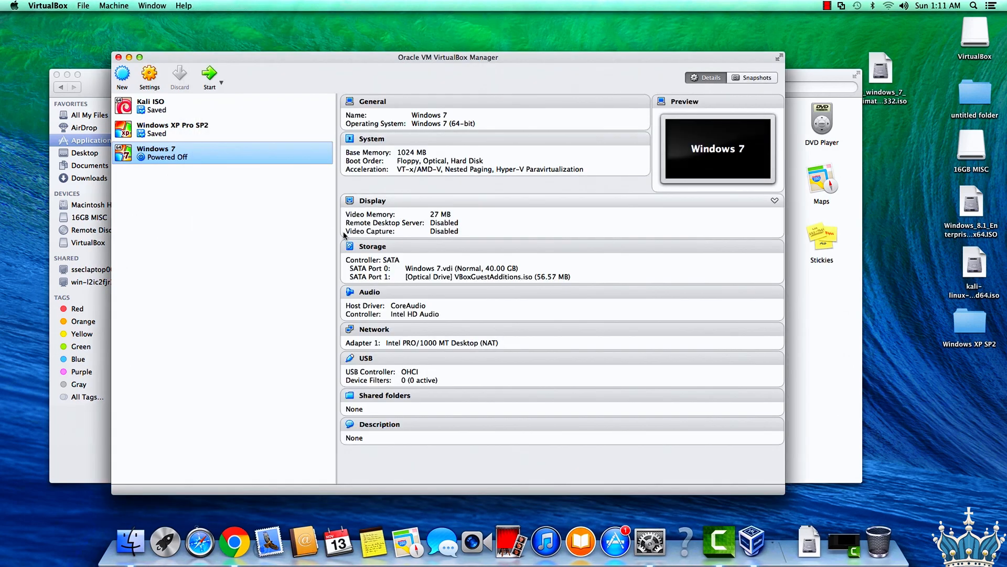